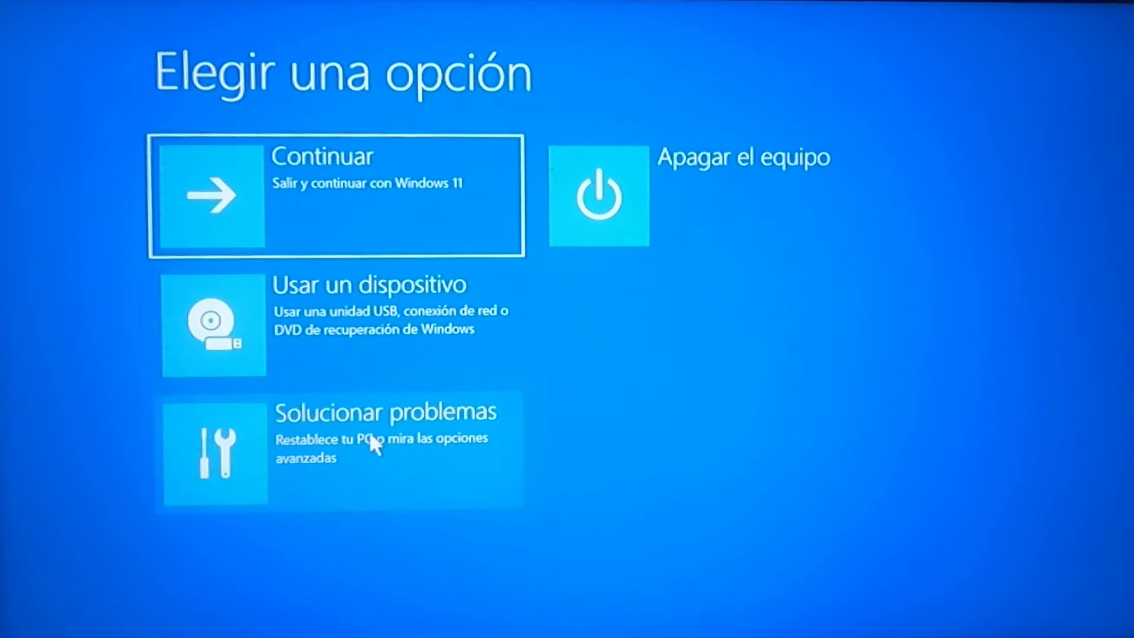
# Open the advanced troubleshooting options and check the additional recovery options before returning to the main set
pyautogui.click(362, 436)
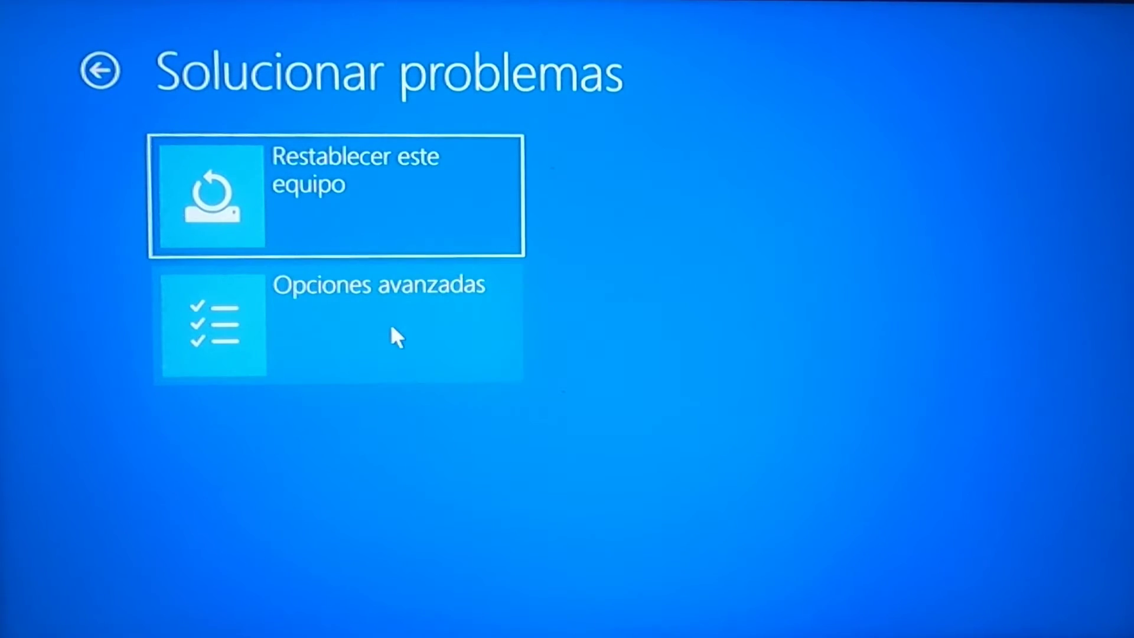
pyautogui.click(365, 320)
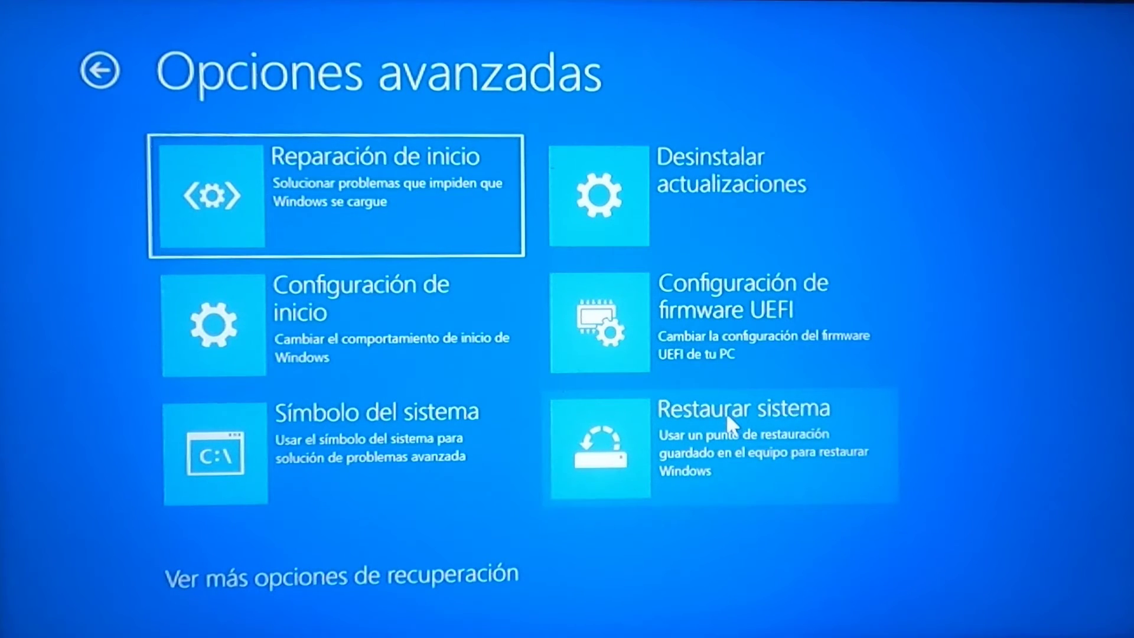
pyautogui.click(493, 573)
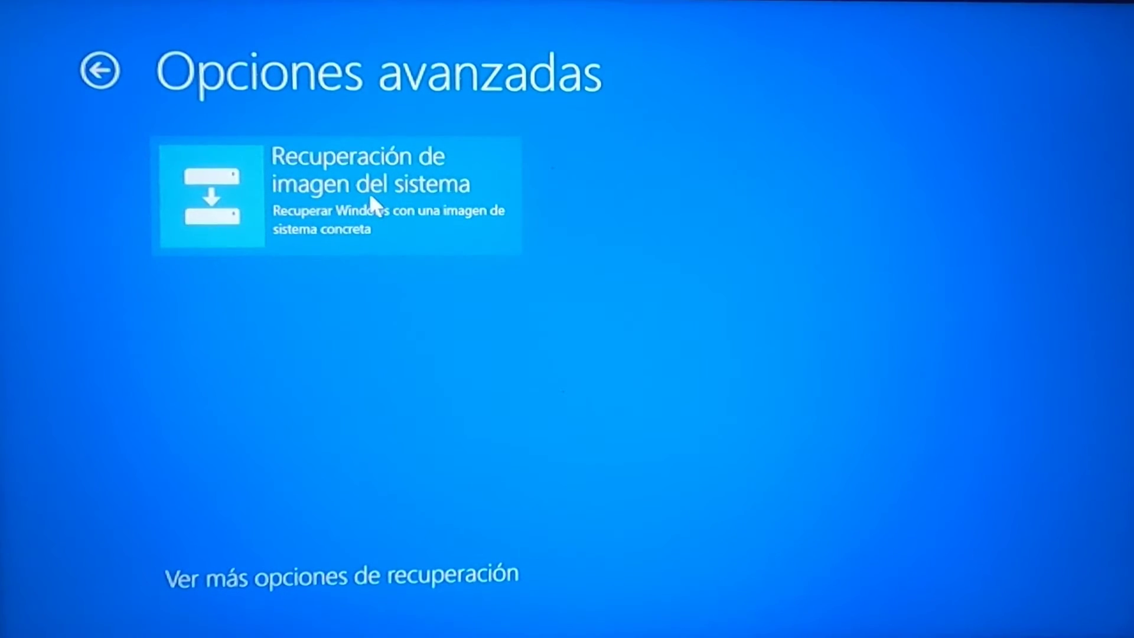
pyautogui.click(474, 576)
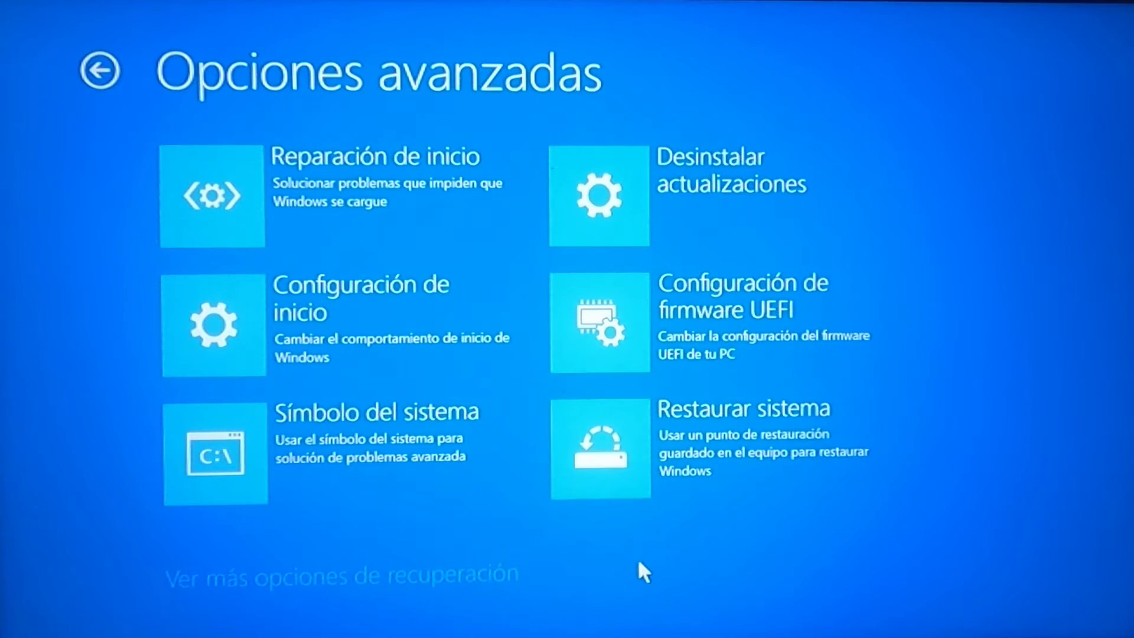
# Restart through Configuración de inicio and boot Windows into safe mode with networking, option 5
pyautogui.click(407, 299)
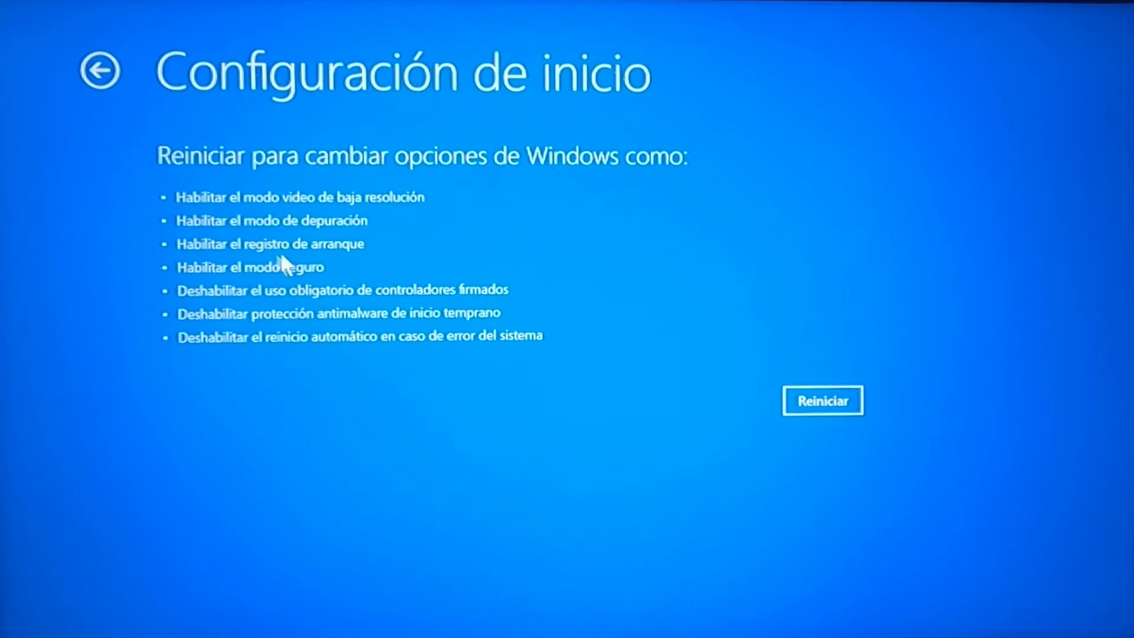
pyautogui.click(815, 401)
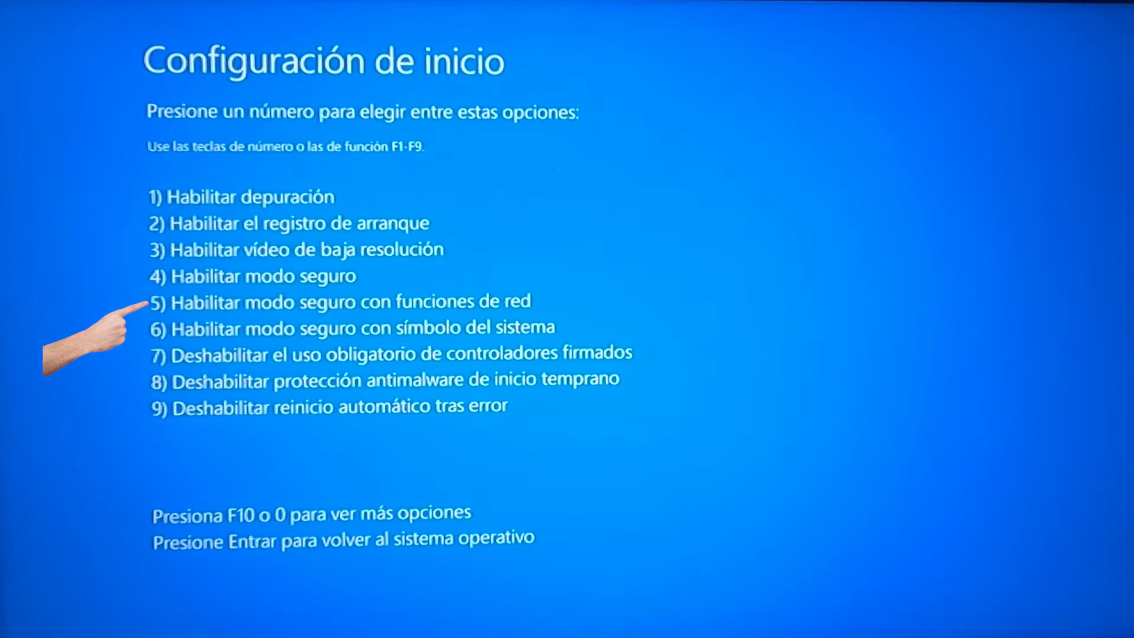
pyautogui.press('5')
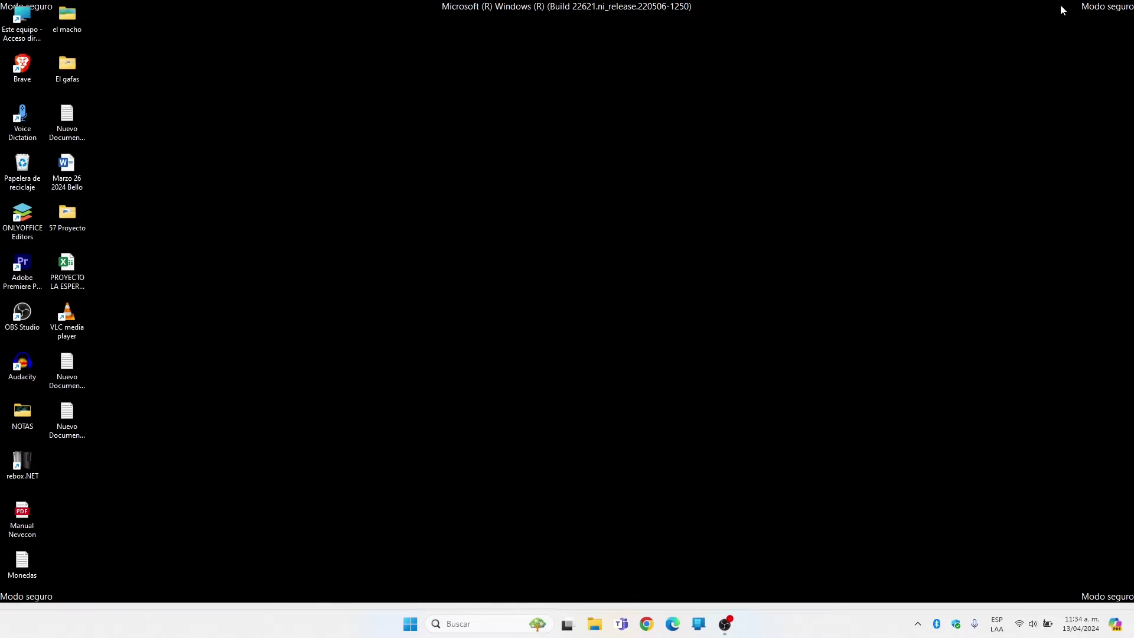
# Open the list of installed applications in Windows Configuración
pyautogui.rightClick(412, 627)
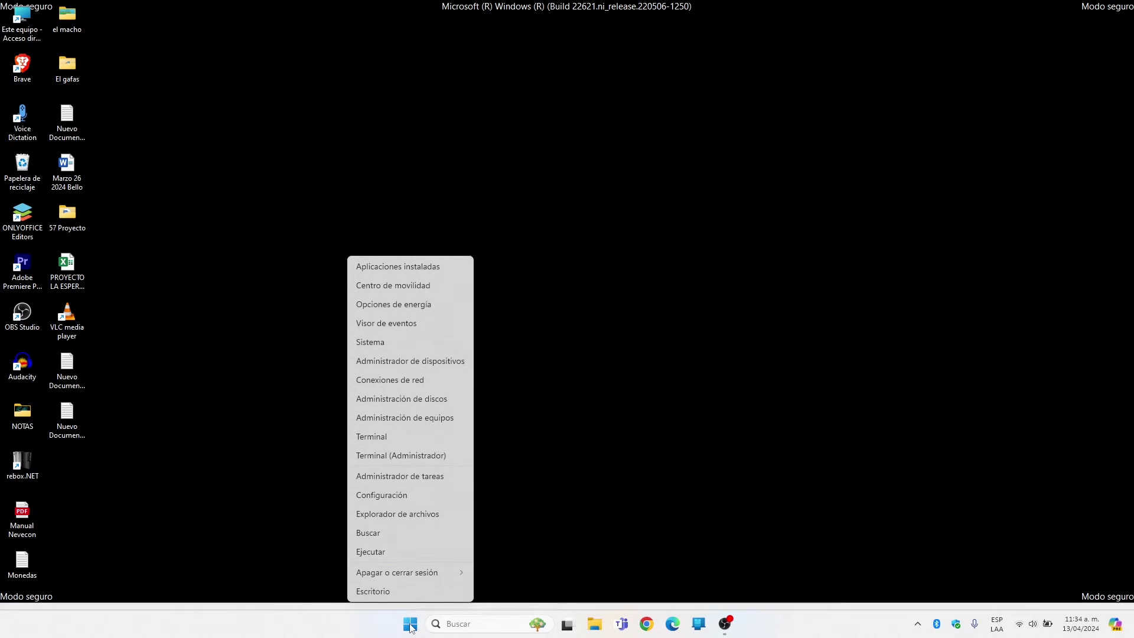
pyautogui.click(404, 497)
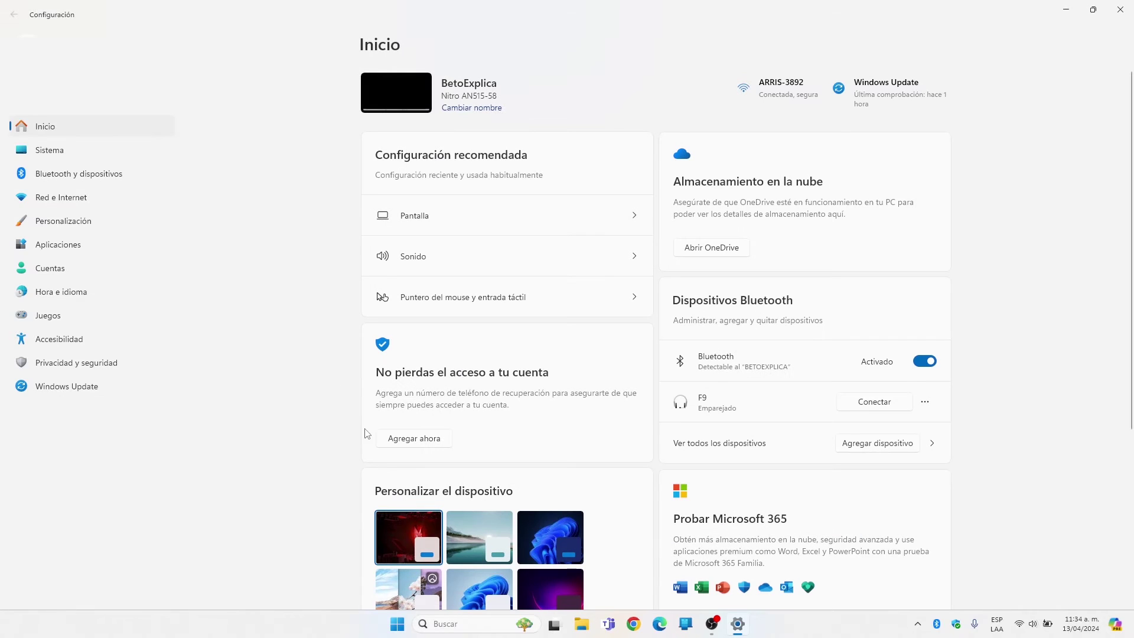
pyautogui.click(74, 248)
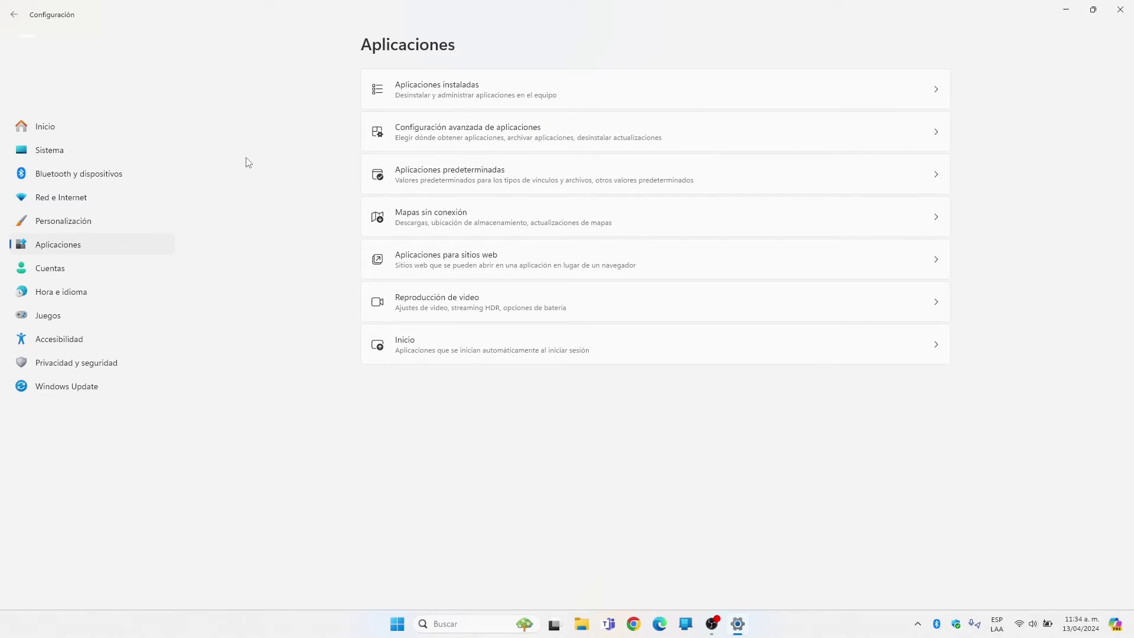
pyautogui.click(644, 100)
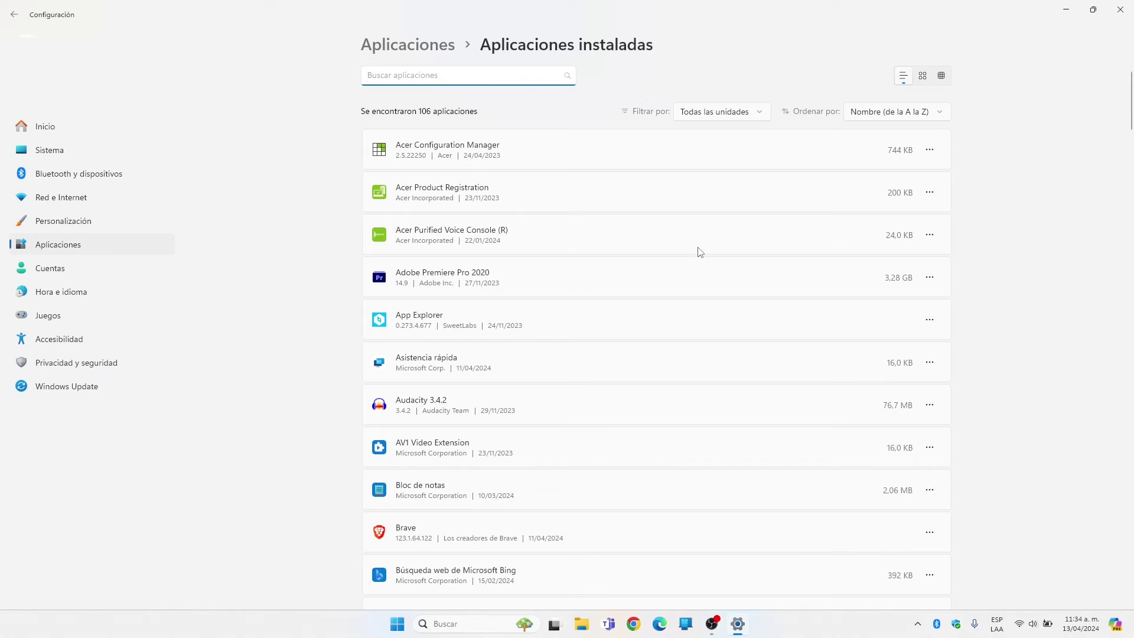
# Locate Brave among the installed applications and choose to uninstall it
pyautogui.scroll(-15, 728, 365)
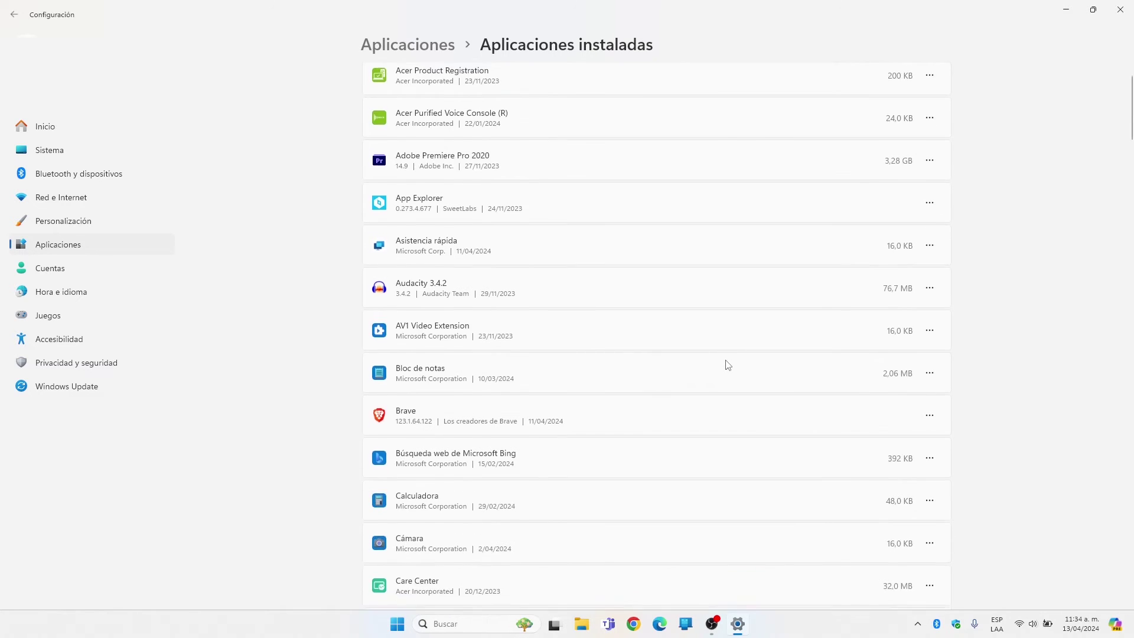
pyautogui.scroll(-20, 728, 365)
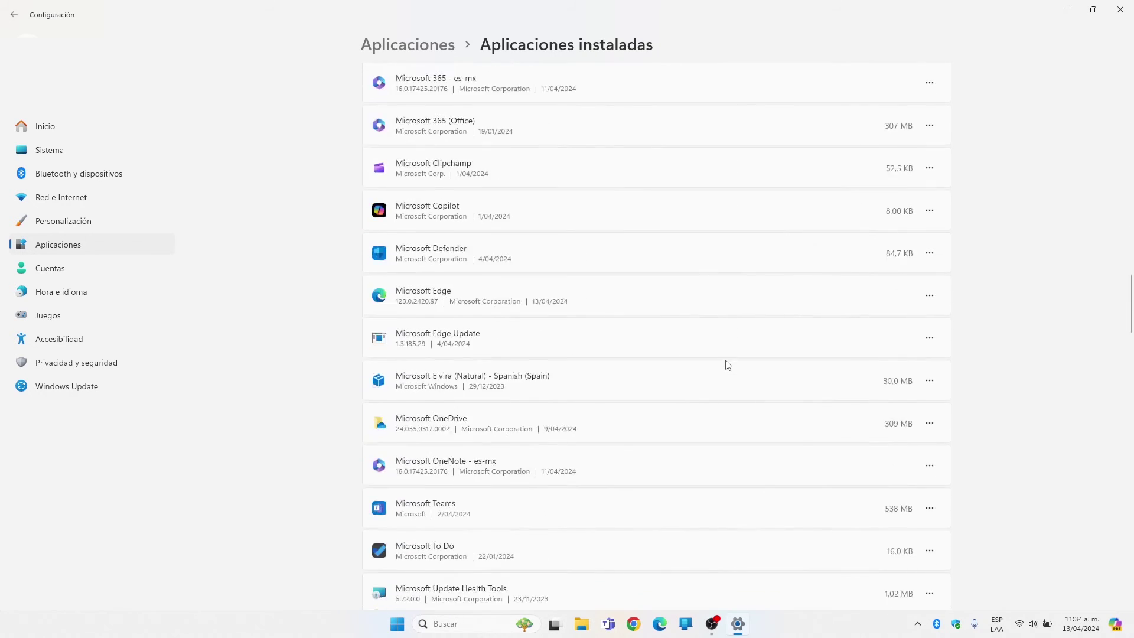
pyautogui.scroll(-20, 728, 365)
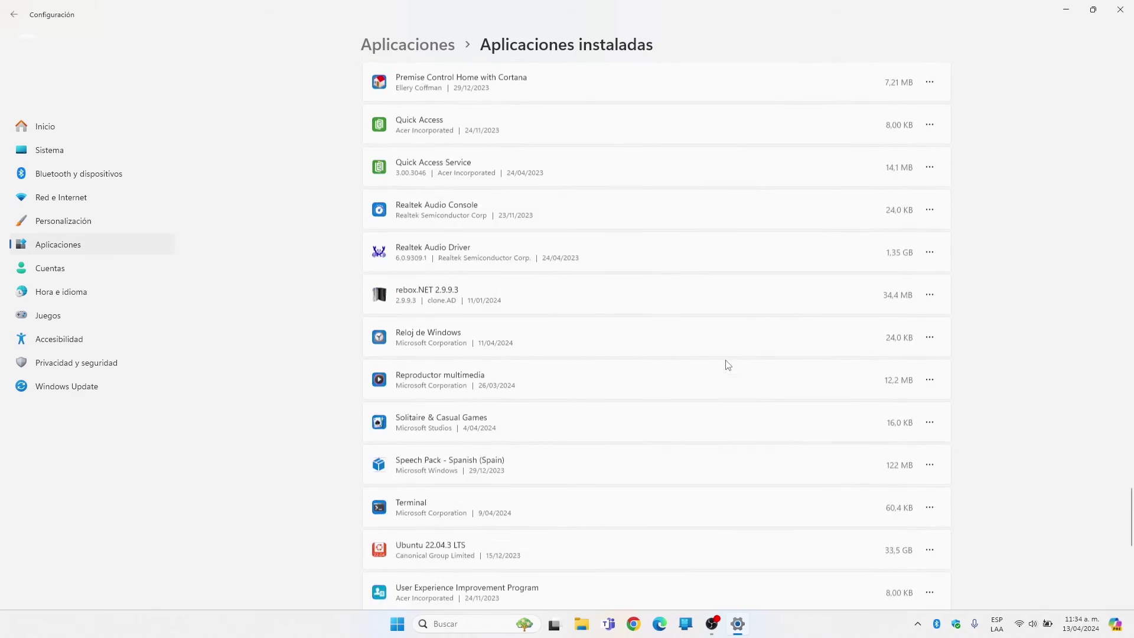
pyautogui.scroll(20, 728, 365)
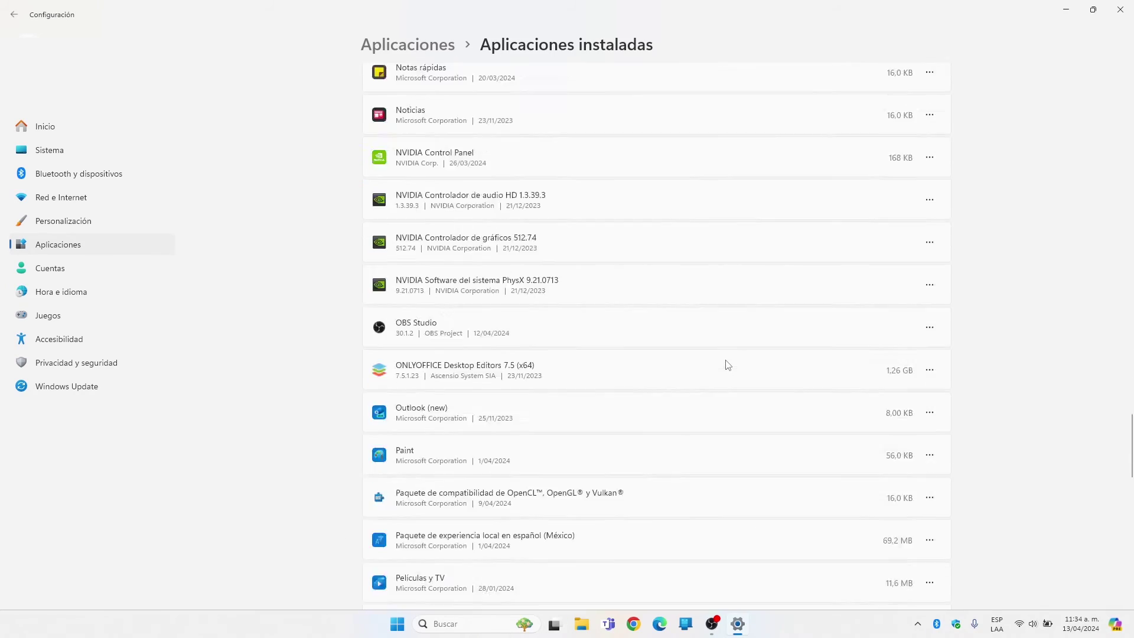
pyautogui.scroll(15, 728, 365)
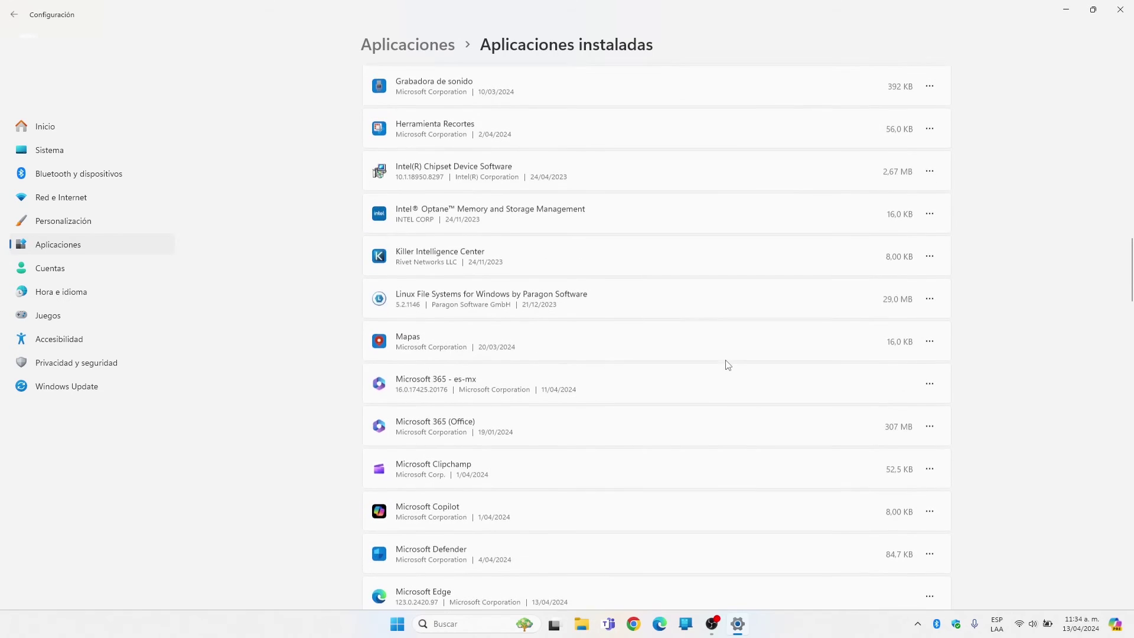
pyautogui.scroll(10, 728, 365)
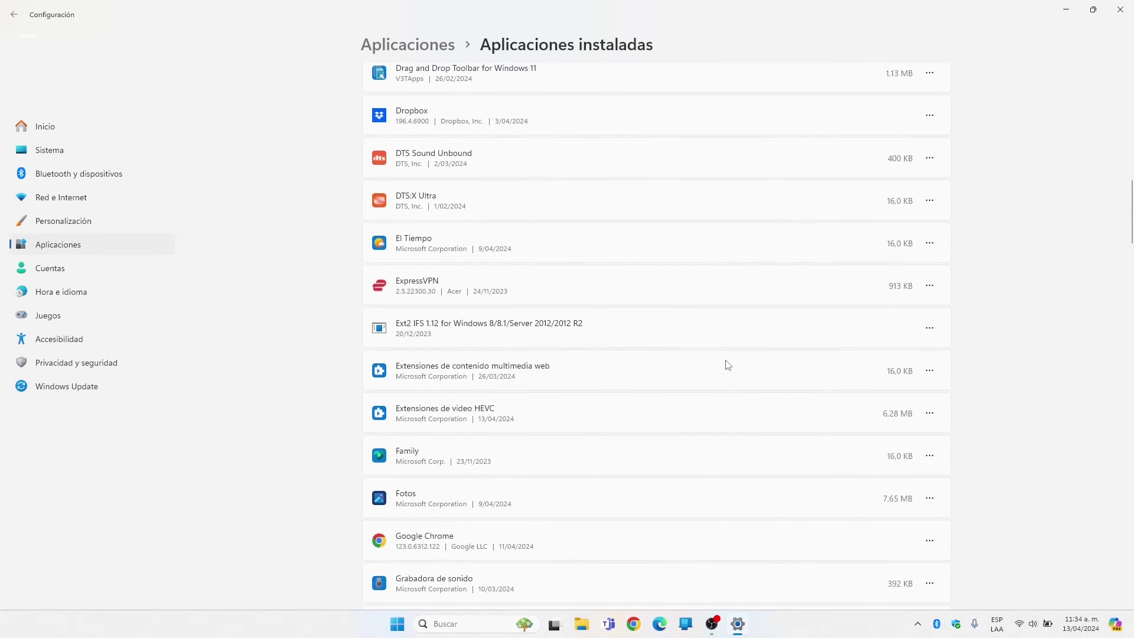
pyautogui.scroll(10, 728, 365)
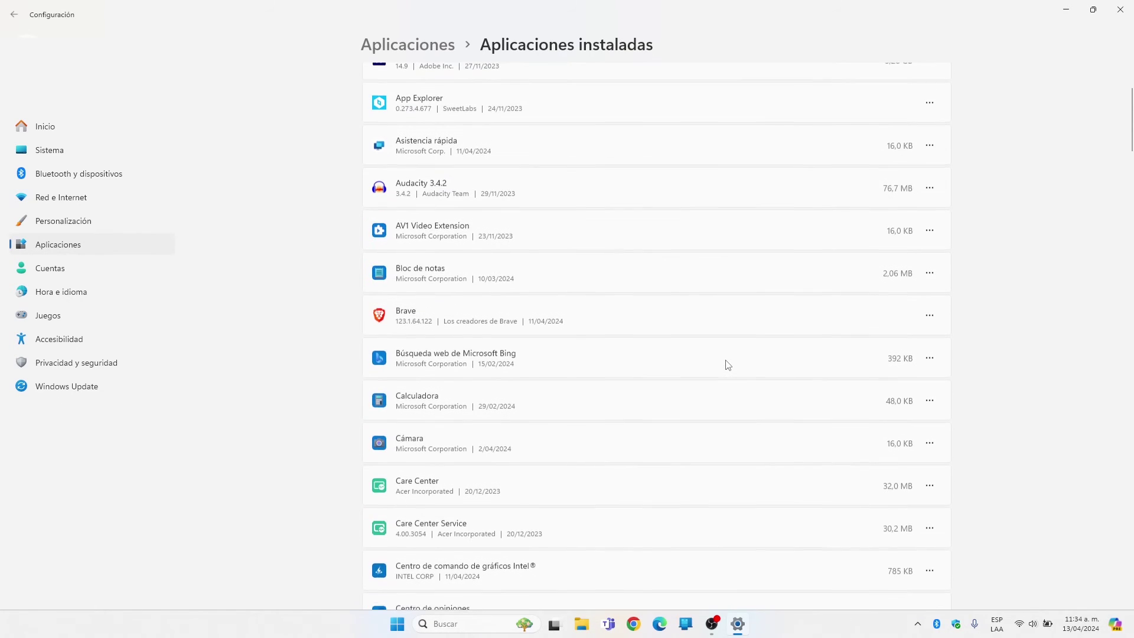
pyautogui.scroll(-3, 728, 365)
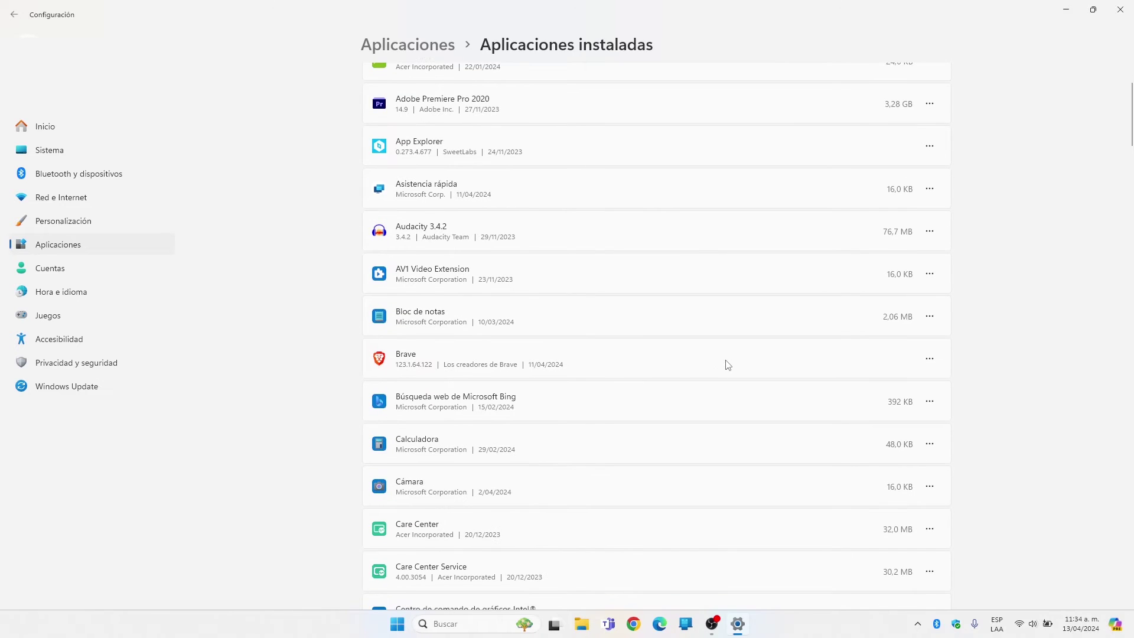
pyautogui.click(931, 360)
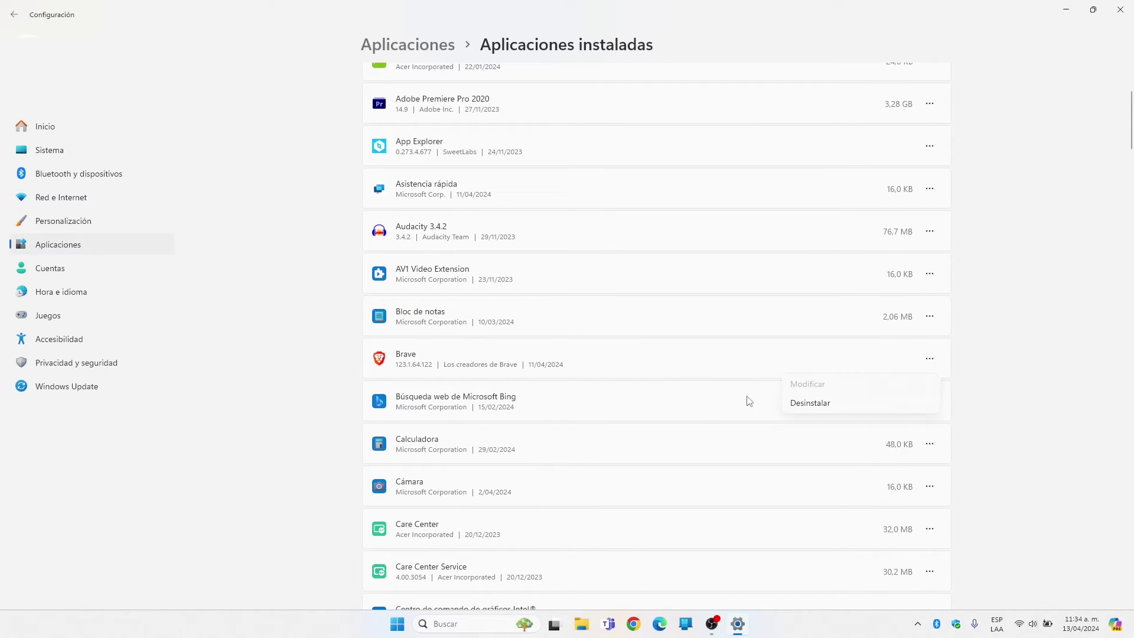
pyautogui.click(808, 405)
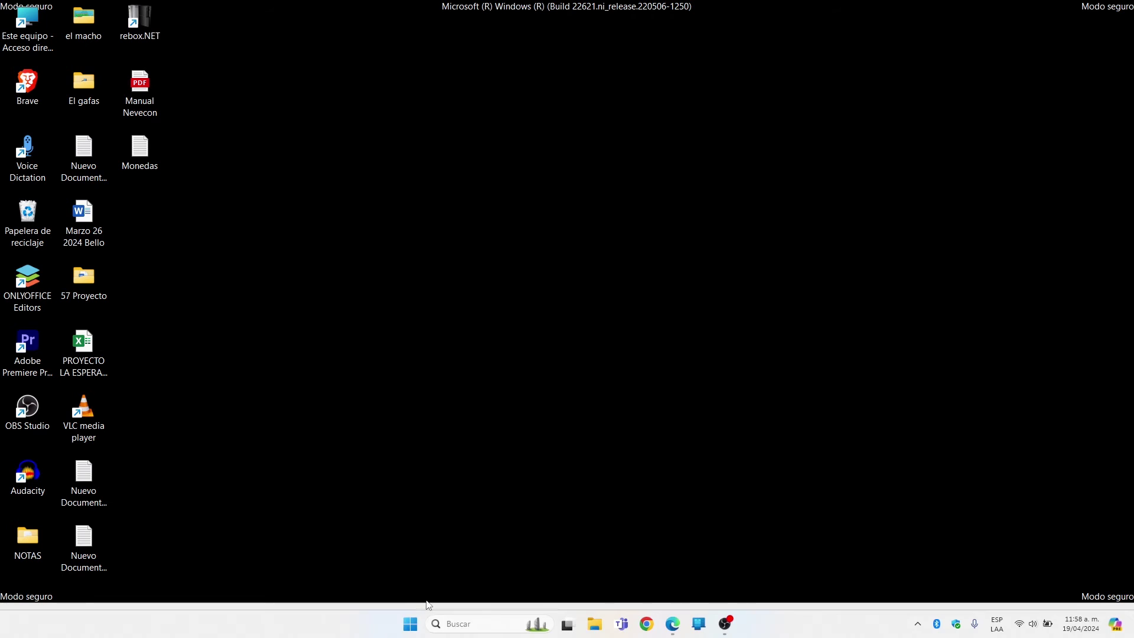
# Search for "pa" to open Panel de control and set its view to Categoría
pyautogui.click(467, 623)
pyautogui.write('pa')
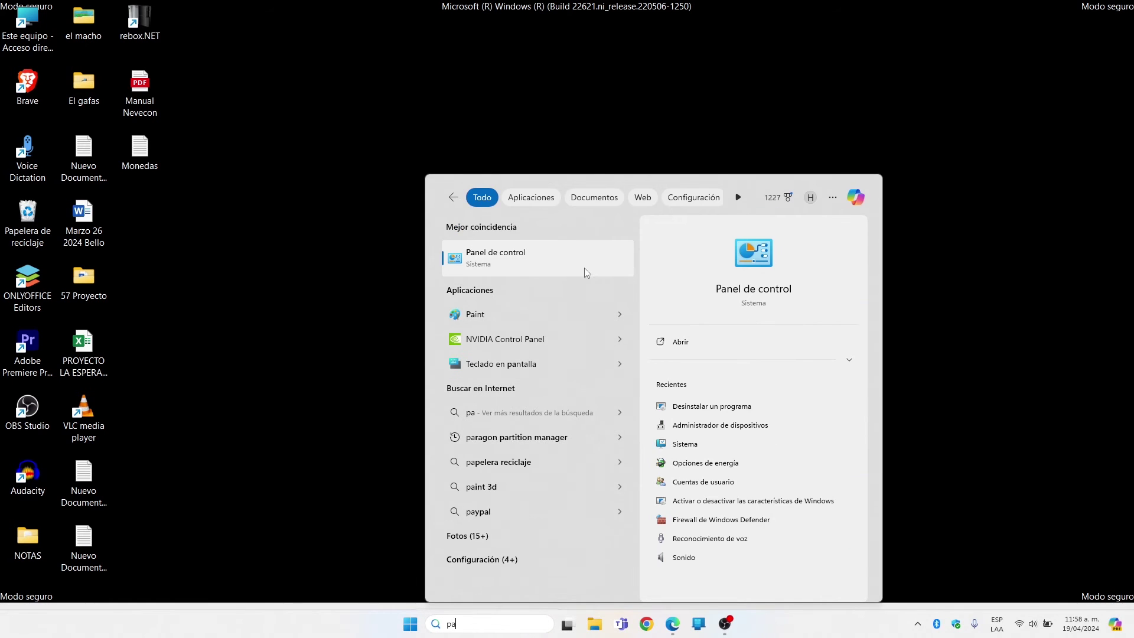
pyautogui.click(584, 268)
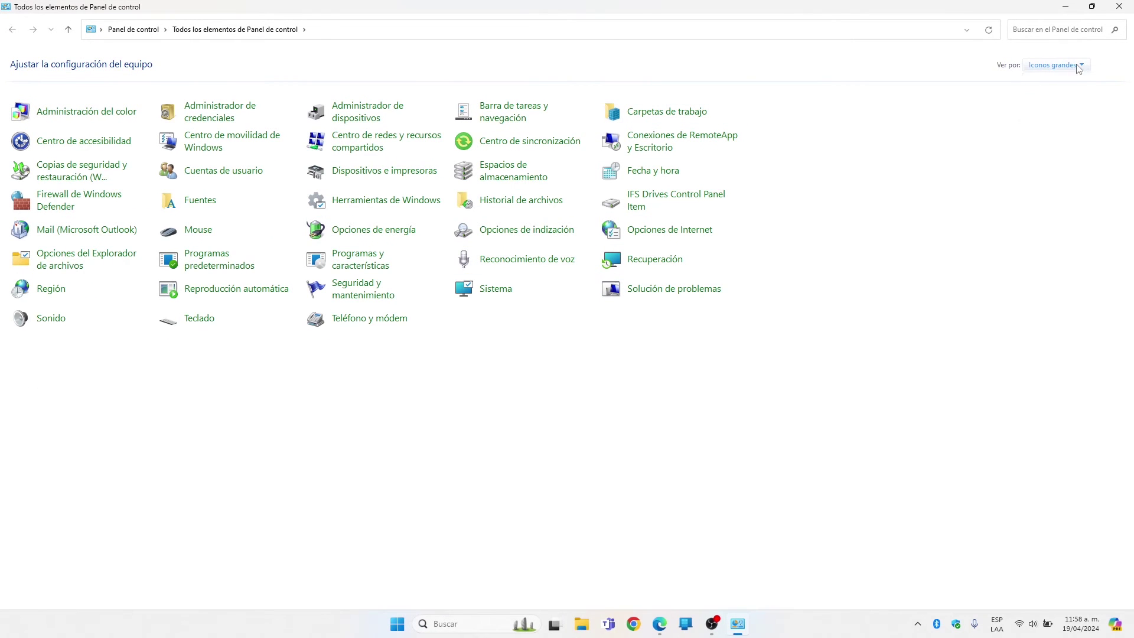
pyautogui.click(1056, 65)
pyautogui.click(1049, 87)
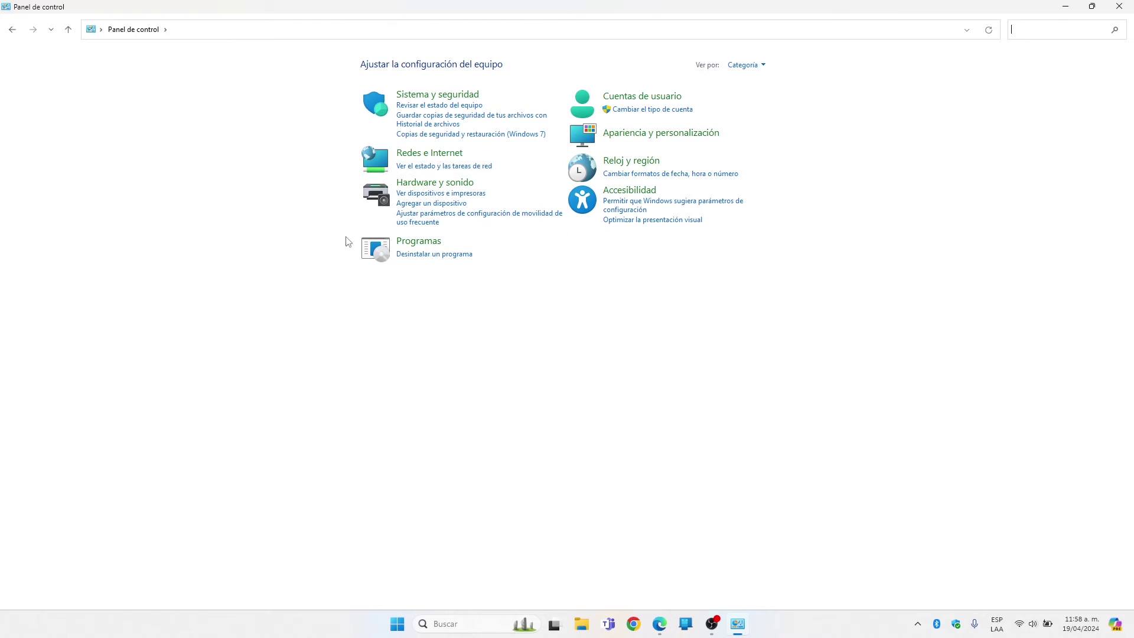
# Select Google Chrome in the list of programs to uninstall and open the list of removable Windows updates
pyautogui.click(443, 256)
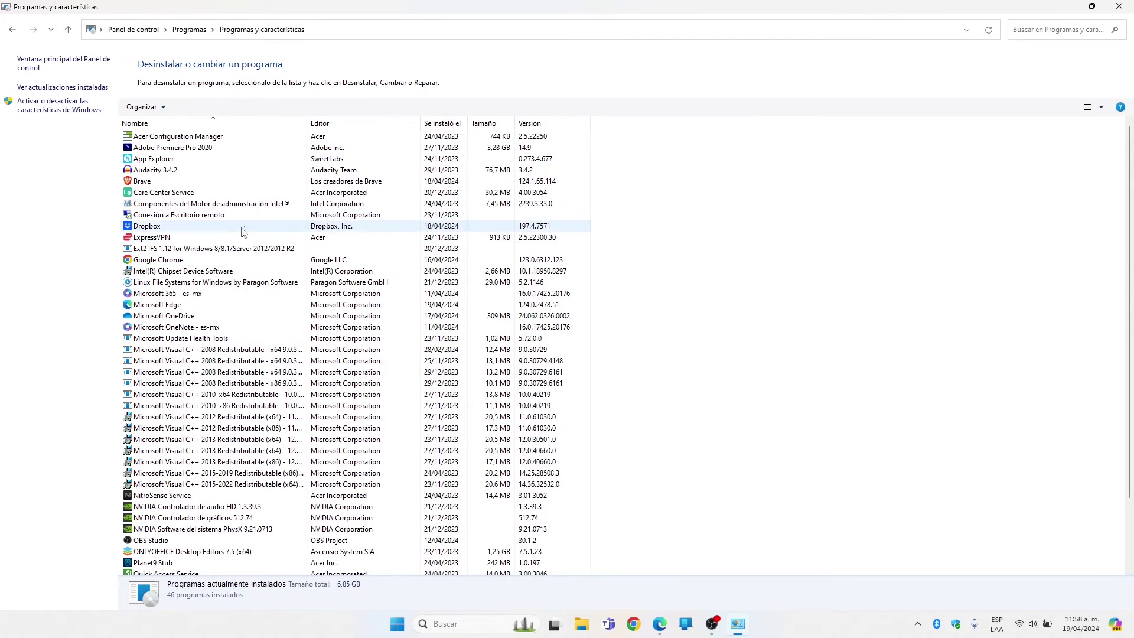
pyautogui.click(181, 261)
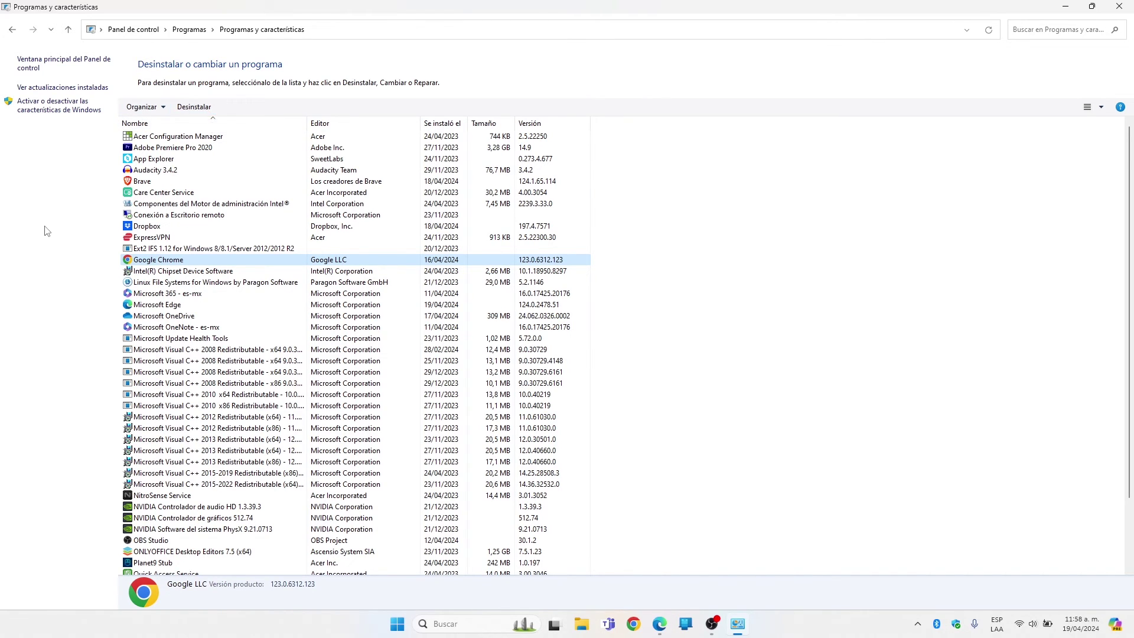
pyautogui.click(105, 89)
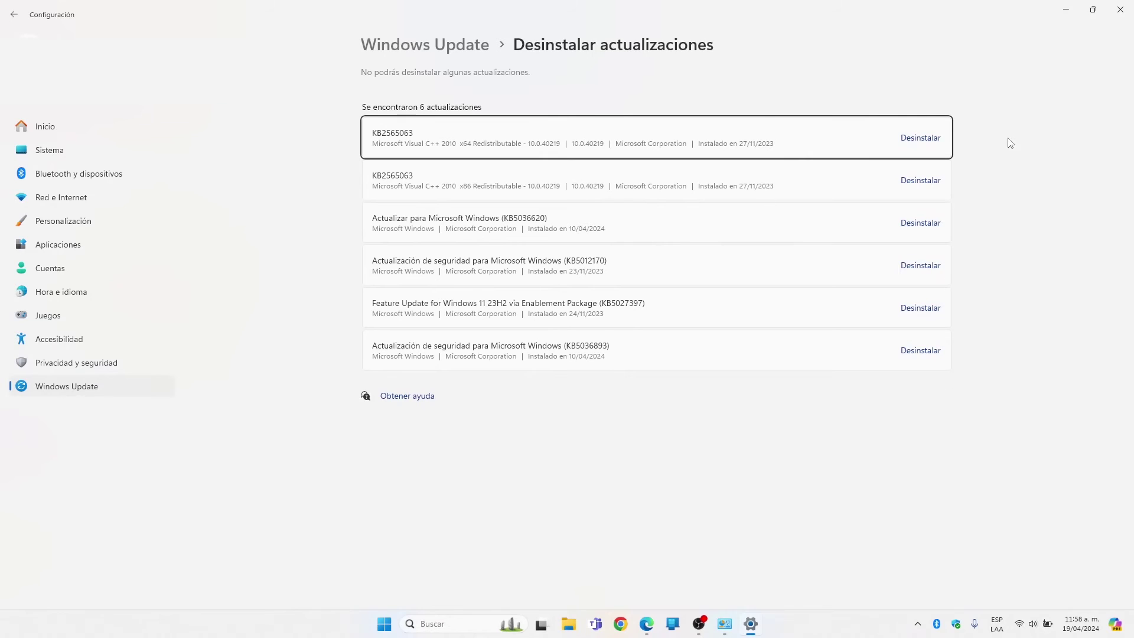
pyautogui.click(884, 264)
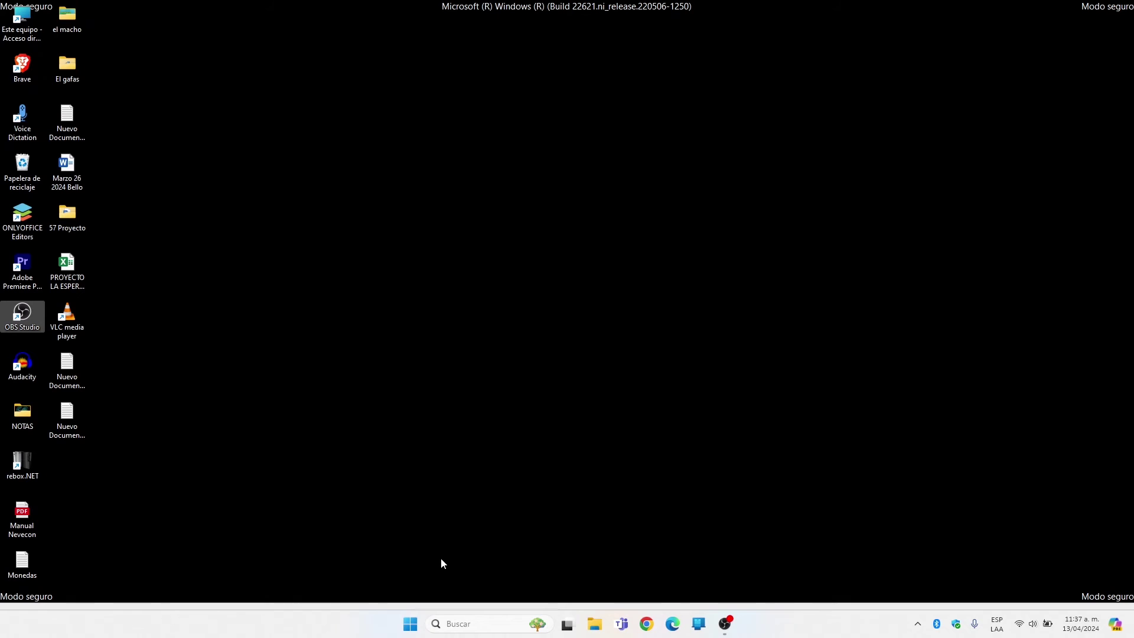
# Open Administrador de dispositivos and bring up the options for the Intel(R) UHD Graphics display adapter
pyautogui.rightClick(412, 622)
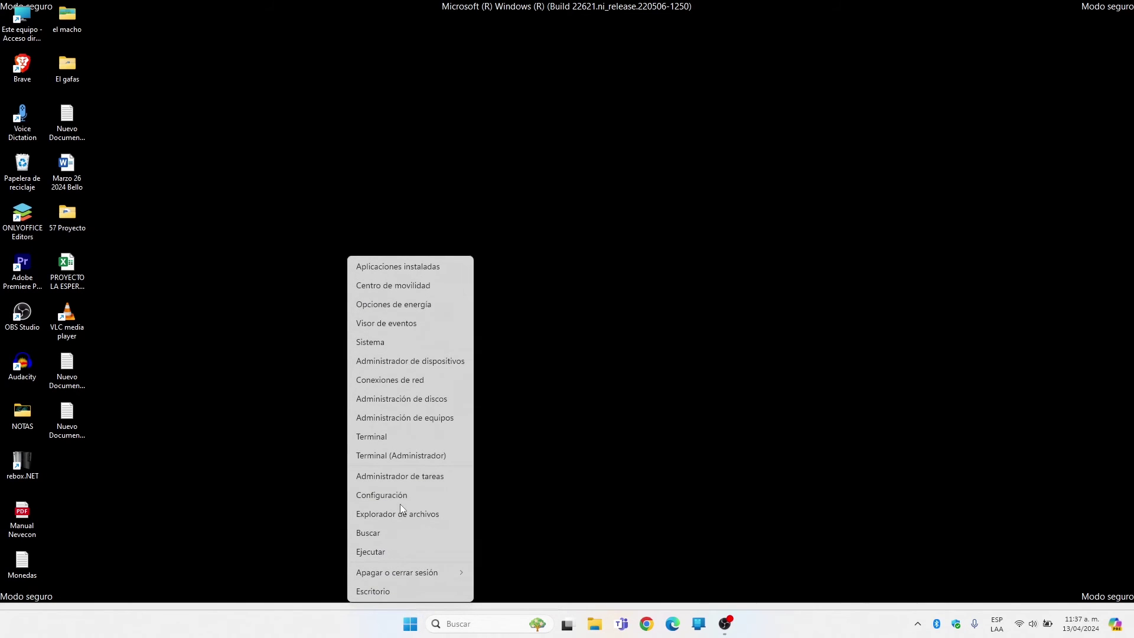
pyautogui.click(440, 360)
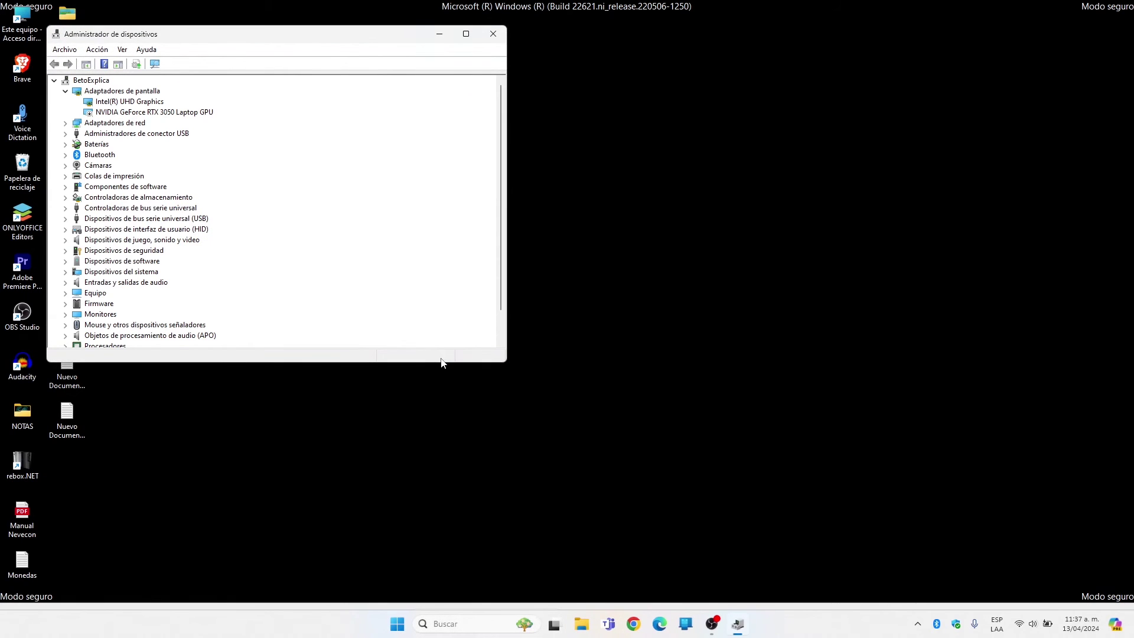
pyautogui.click(69, 93)
pyautogui.click(69, 93)
pyautogui.click(126, 102)
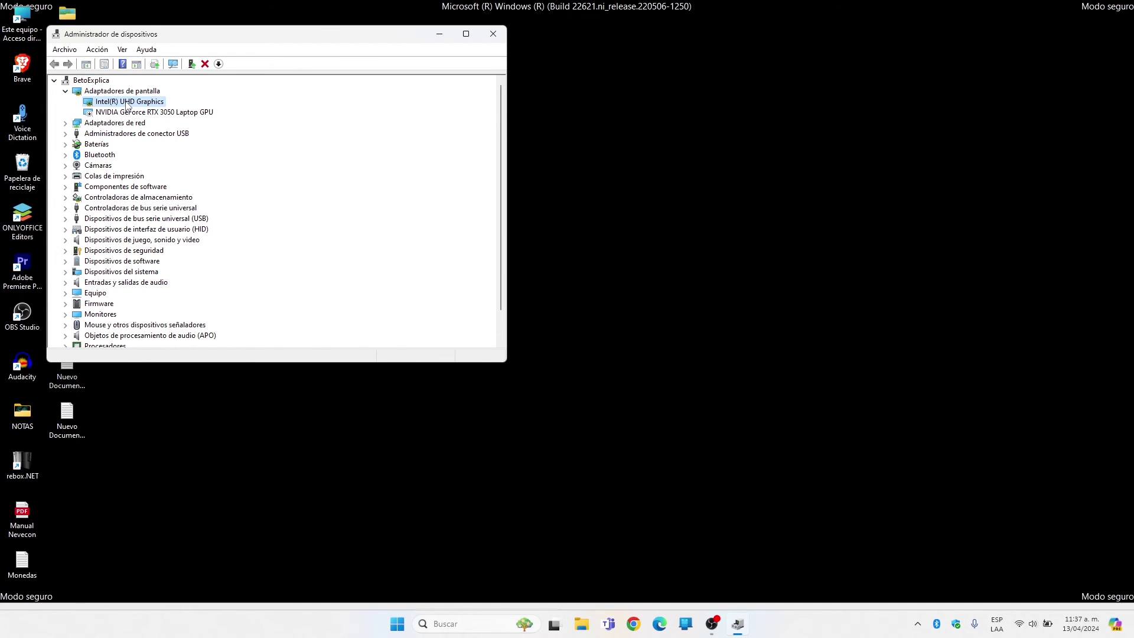
pyautogui.rightClick(126, 106)
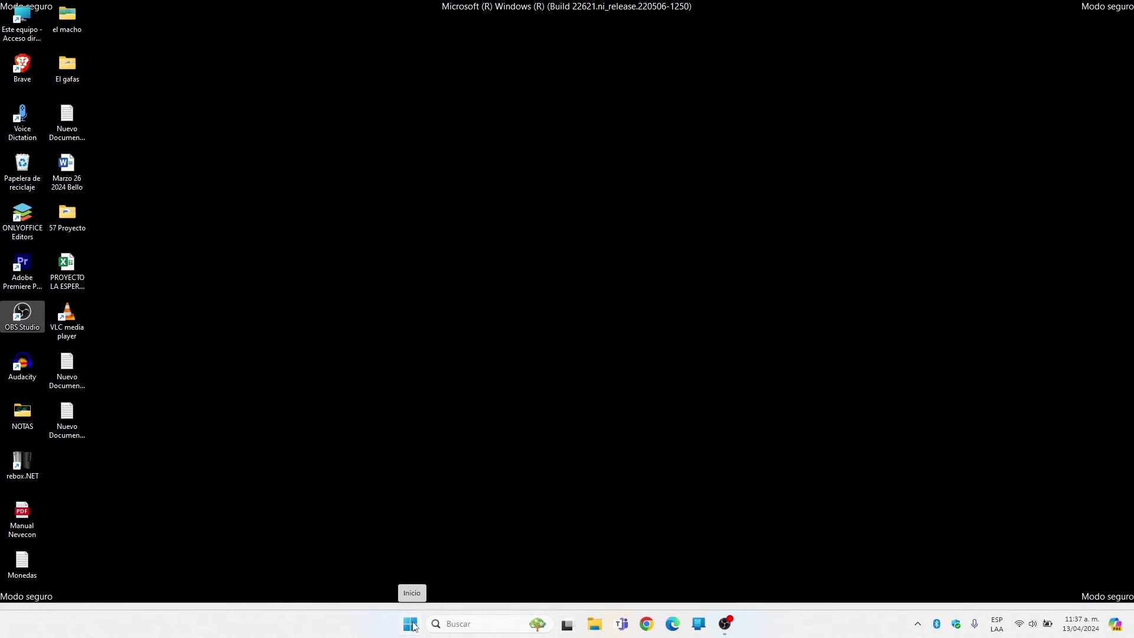
pyautogui.click(1067, 12)
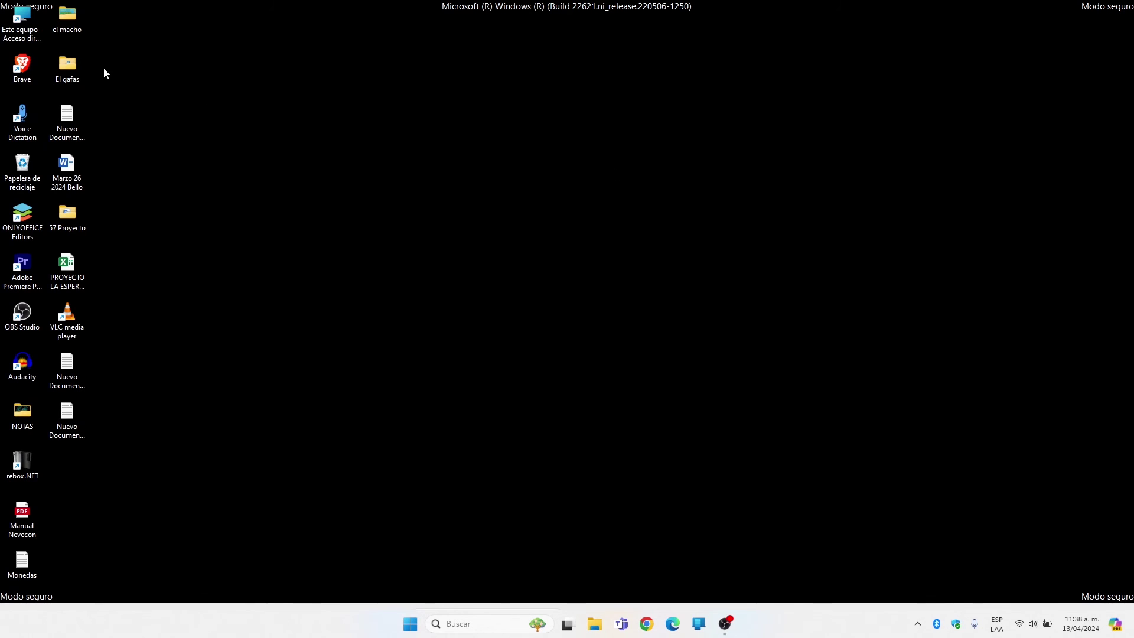
# Open the Disco local (D:) drive from Este equipo
pyautogui.doubleClick(22, 20)
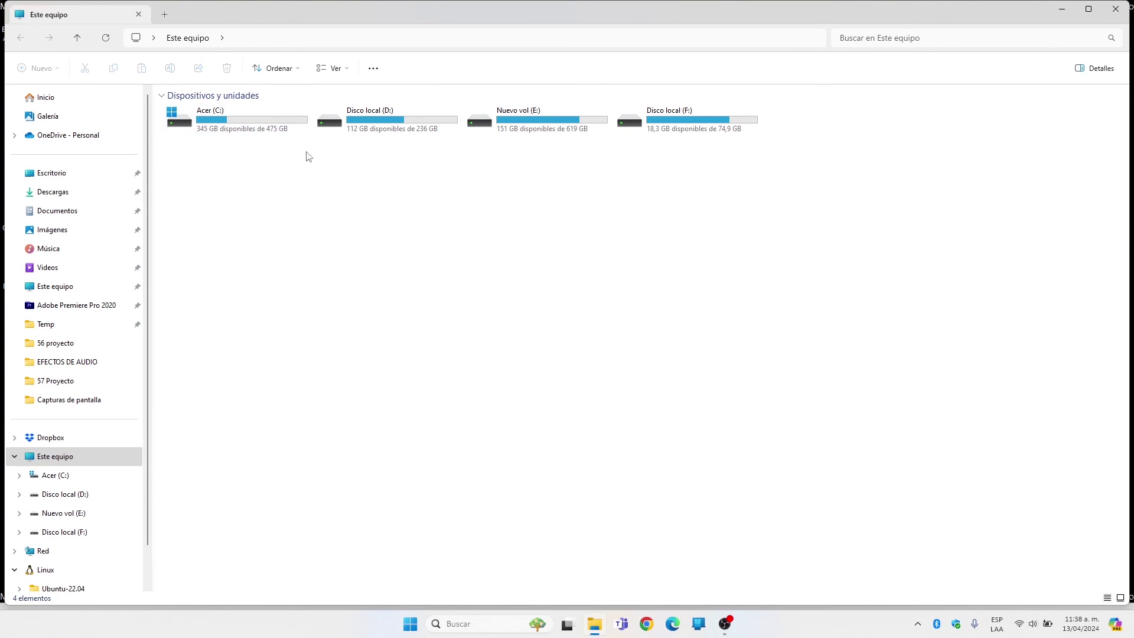
pyautogui.doubleClick(360, 123)
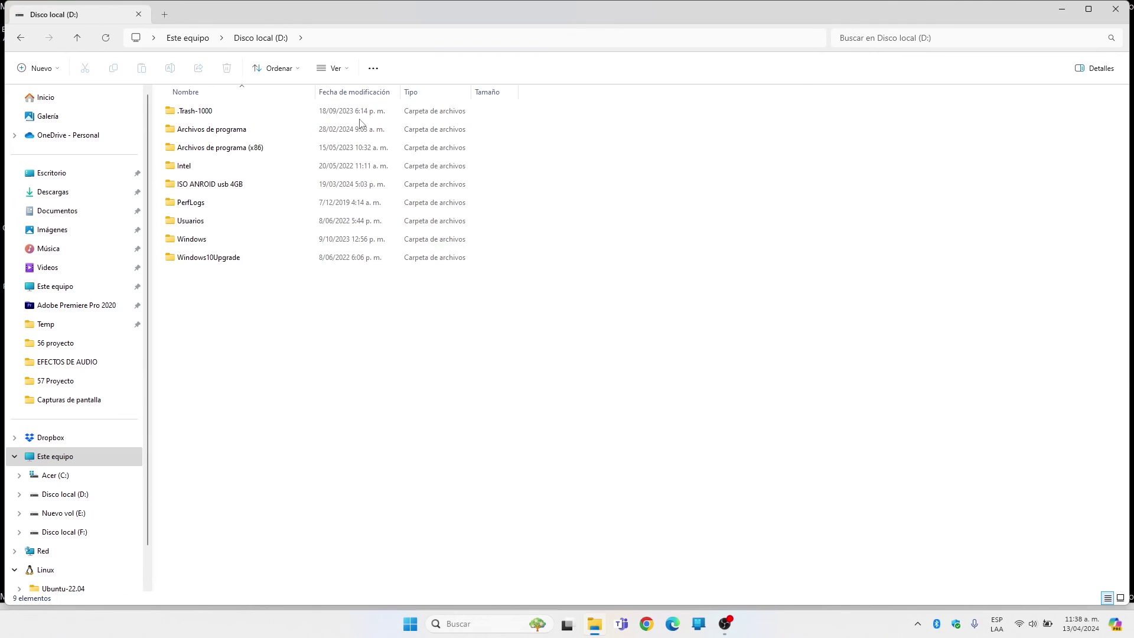
# Open the HEMEPA user folder inside Usuarios on the Disco local (D:) drive
pyautogui.click(211, 226)
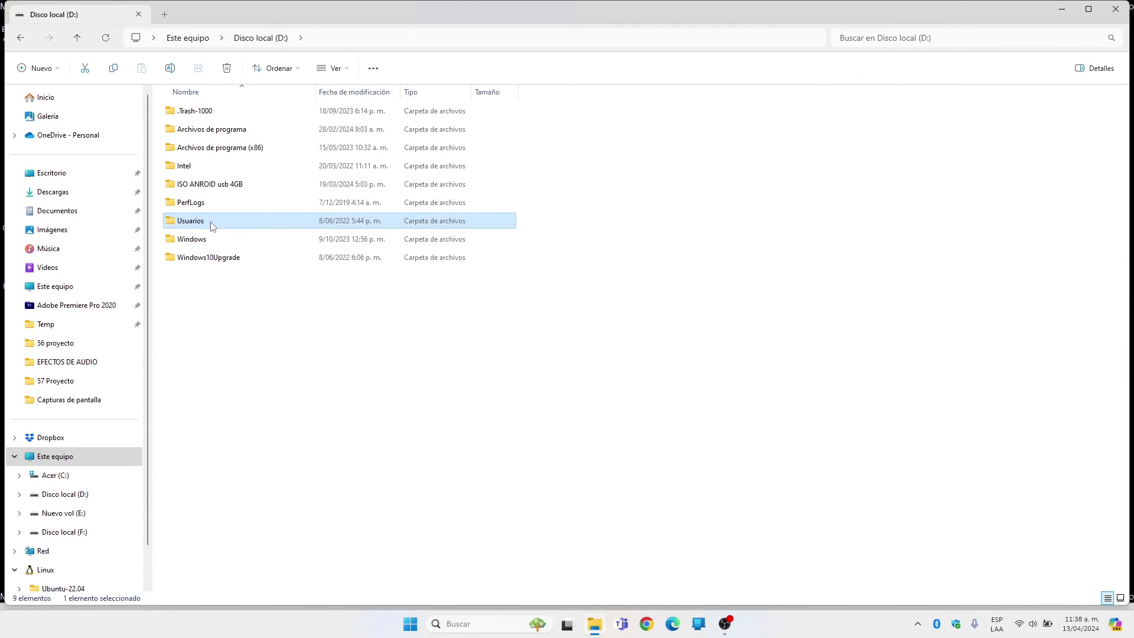
pyautogui.doubleClick(211, 226)
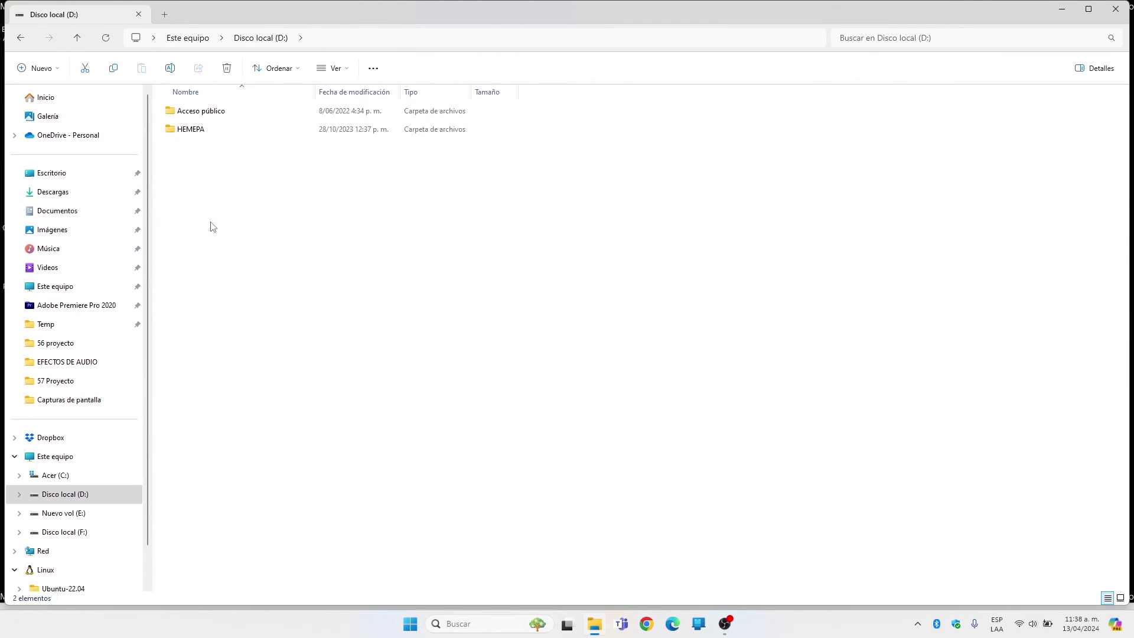
pyautogui.doubleClick(202, 135)
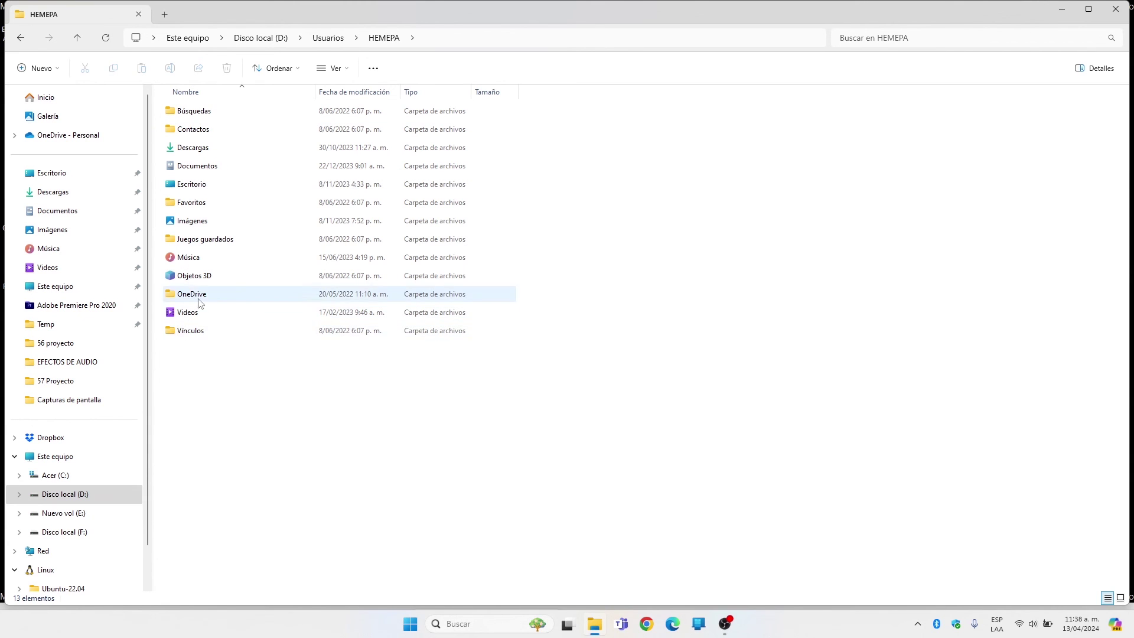
# Copy the Documentos folder in the HEMEPA user folder and clear the selection
pyautogui.click(228, 170)
pyautogui.rightClick(228, 169)
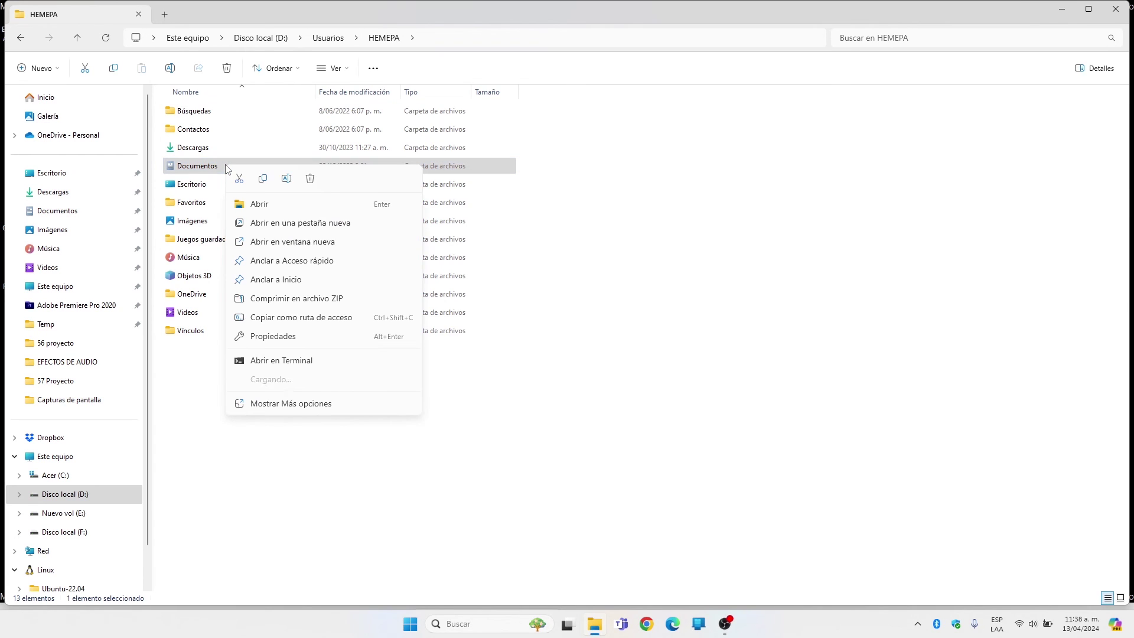
pyautogui.click(264, 181)
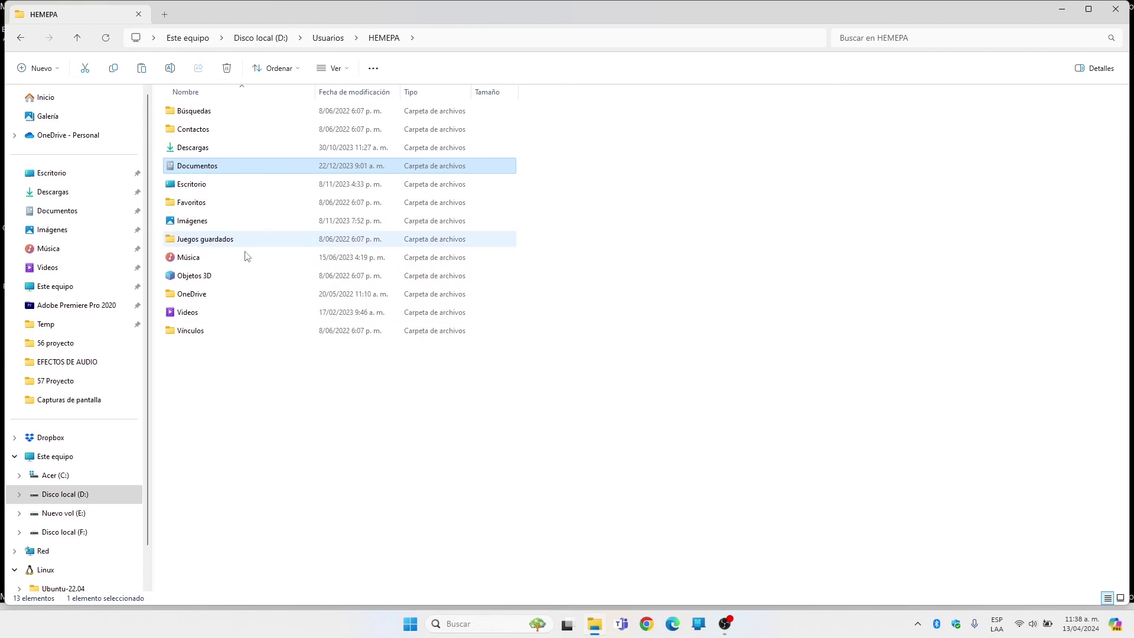
pyautogui.click(262, 397)
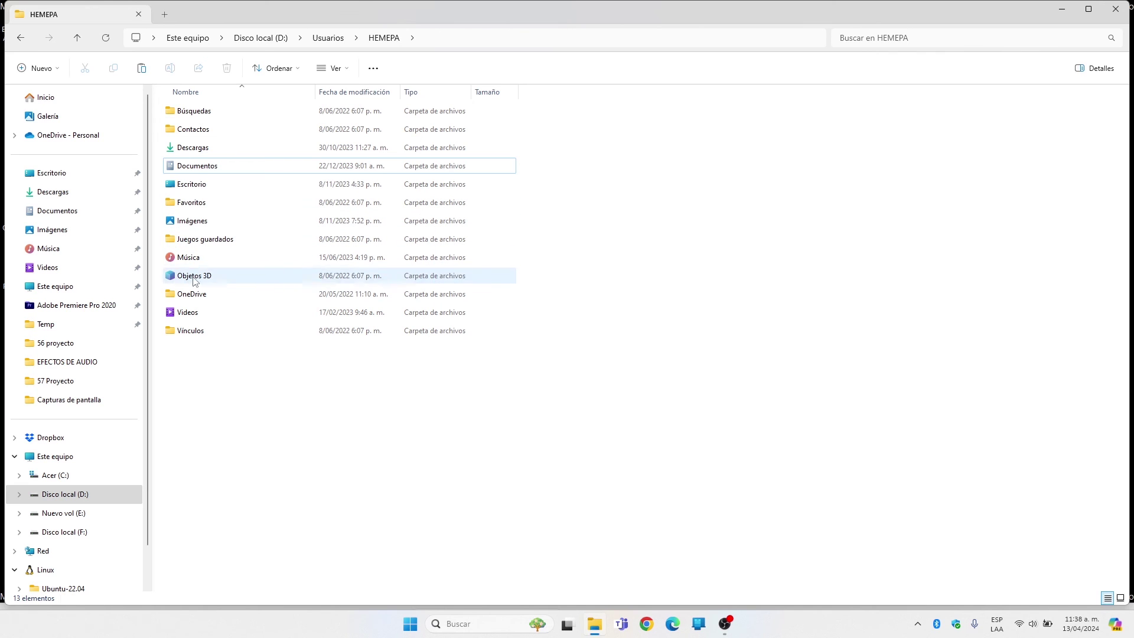
# Open the Videos folder of HEMEPA, select all its folders and files, and bring up the options for them
pyautogui.click(189, 315)
pyautogui.doubleClick(189, 315)
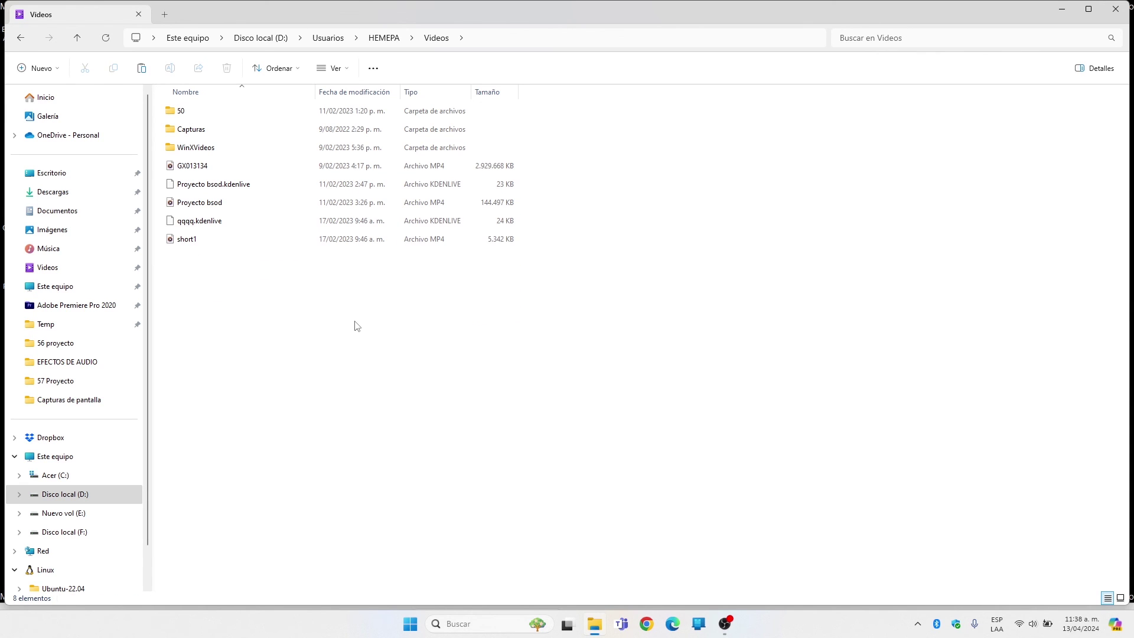
pyautogui.moveTo(541, 282); pyautogui.dragTo(160, 107)
pyautogui.rightClick(177, 111)
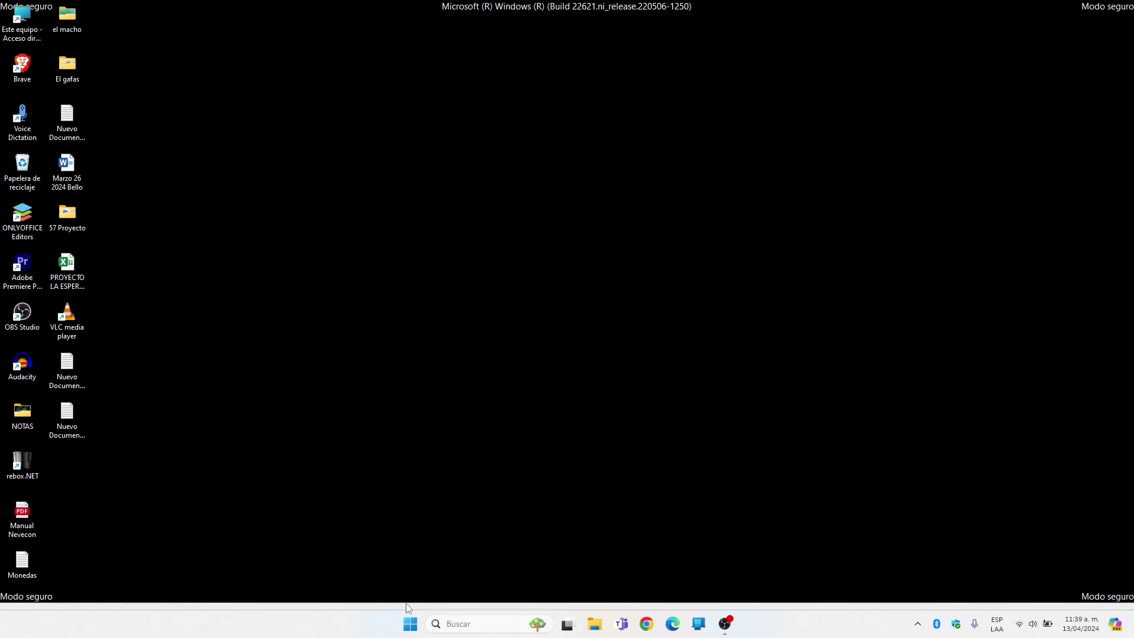
# Bring up the Windows power options for suspending, shutting down or restarting the computer
pyautogui.click(410, 625)
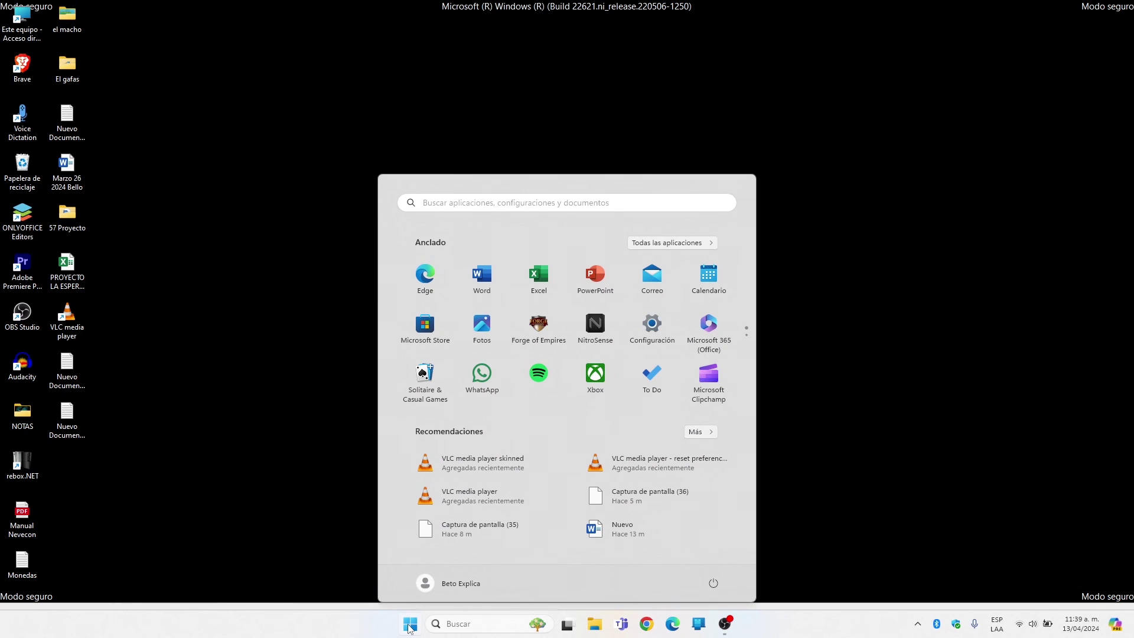
pyautogui.click(714, 584)
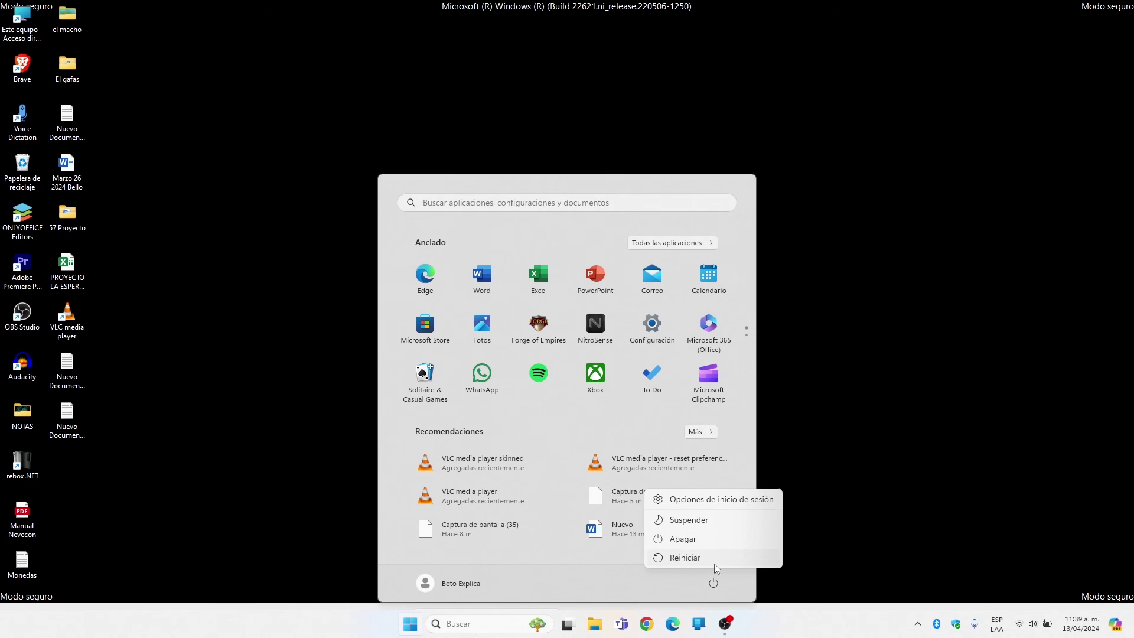